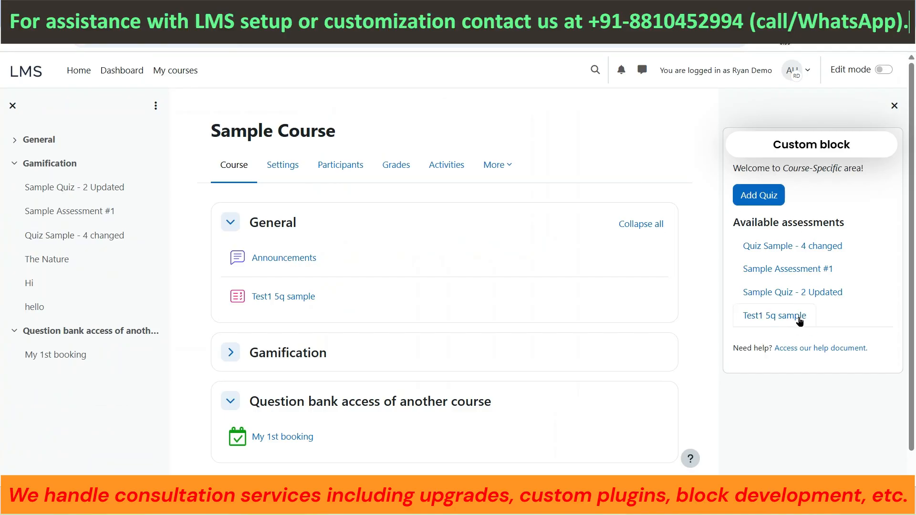
- Open the question bank of the Test1 5q sample quiz
left_click(773, 316)
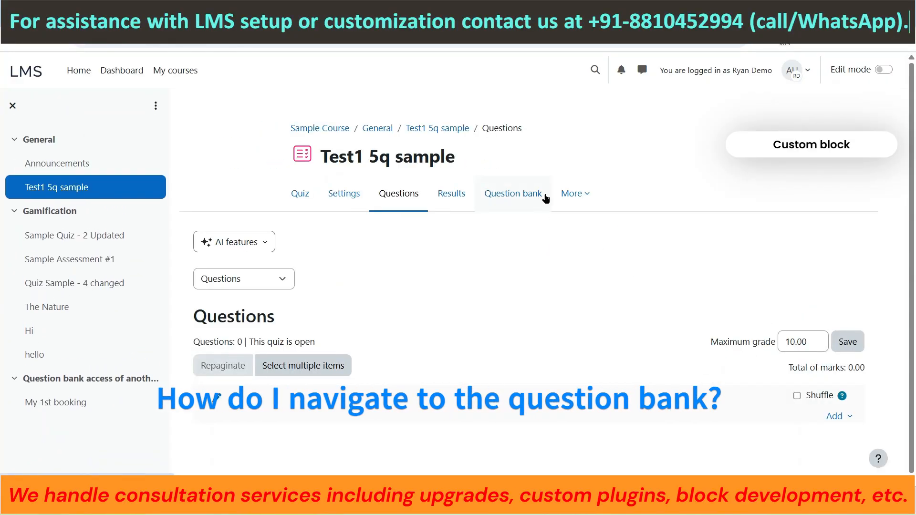
left_click(510, 195)
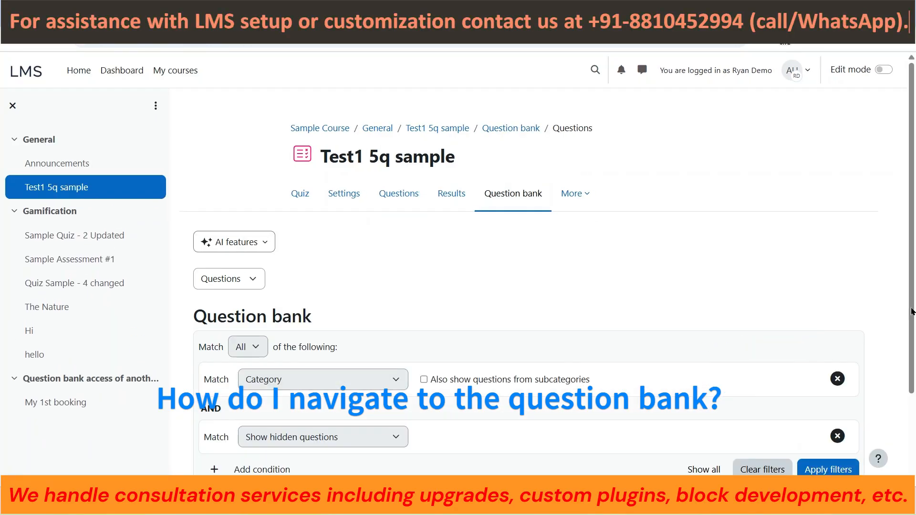
left_click_drag(908, 312, 909, 339)
left_click(683, 213)
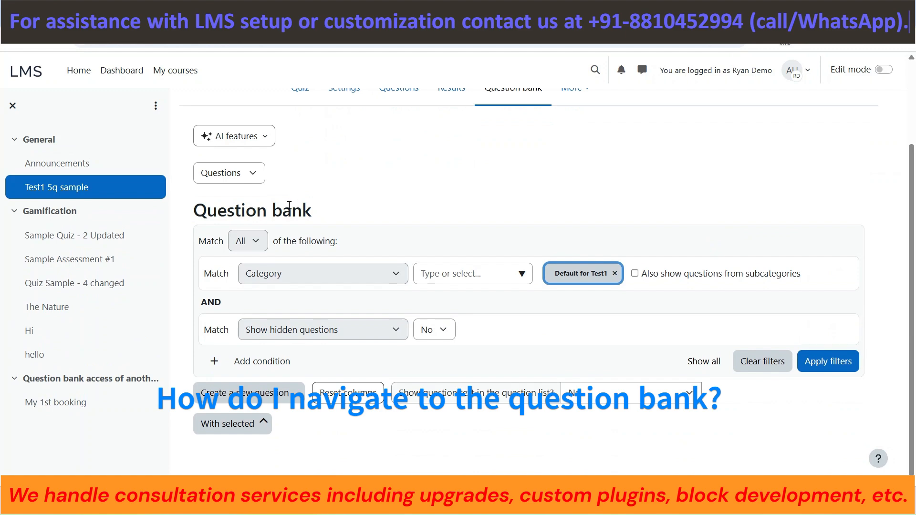
- Open the question import page of the question bank and choose GIFT format as the file format
left_click(230, 177)
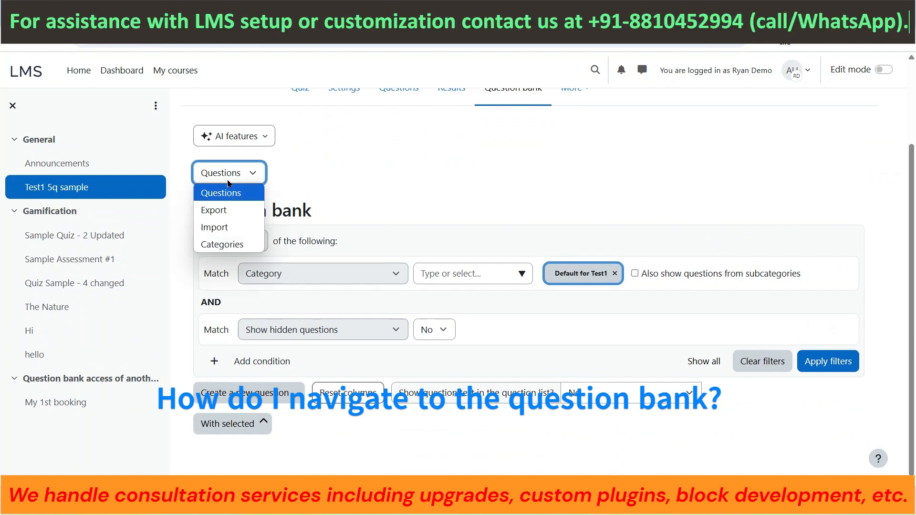
left_click(210, 228)
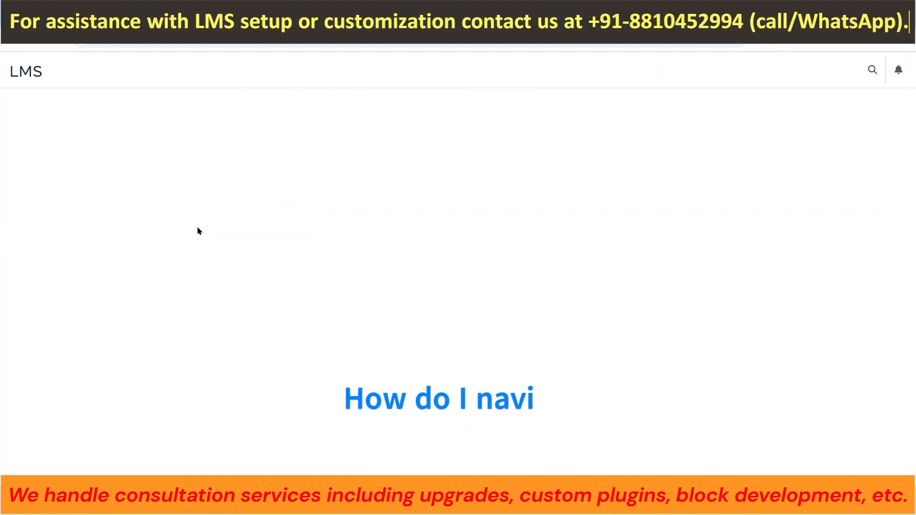
scroll(788, 302, "down", 3)
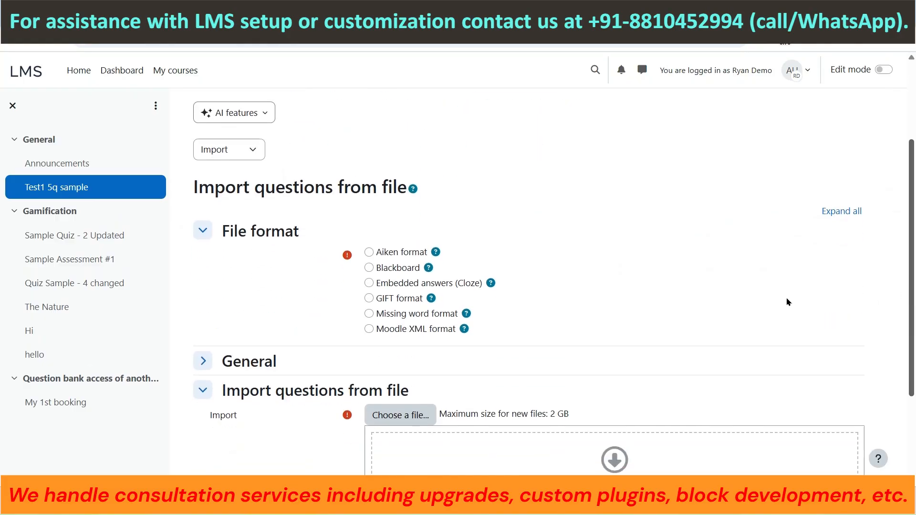
left_click(385, 300)
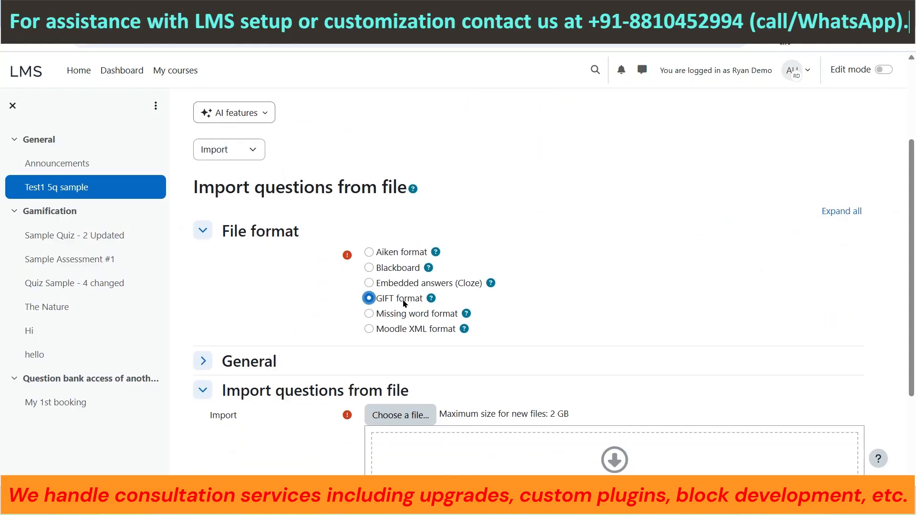
scroll(907, 216, "down", 2)
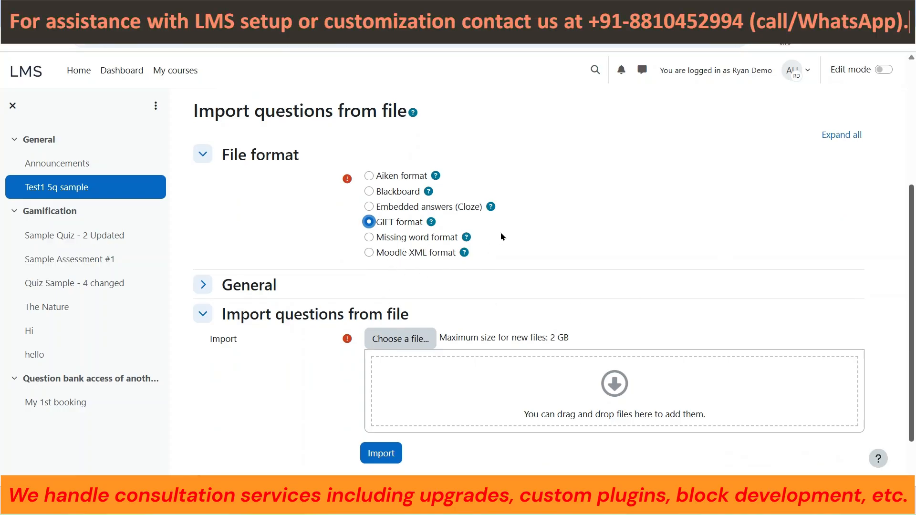
- Switch to ChatGPT and send the request "Convert all these 5 questions into GIFT format" in the CS MCQs with Answers chat
left_click(206, 11)
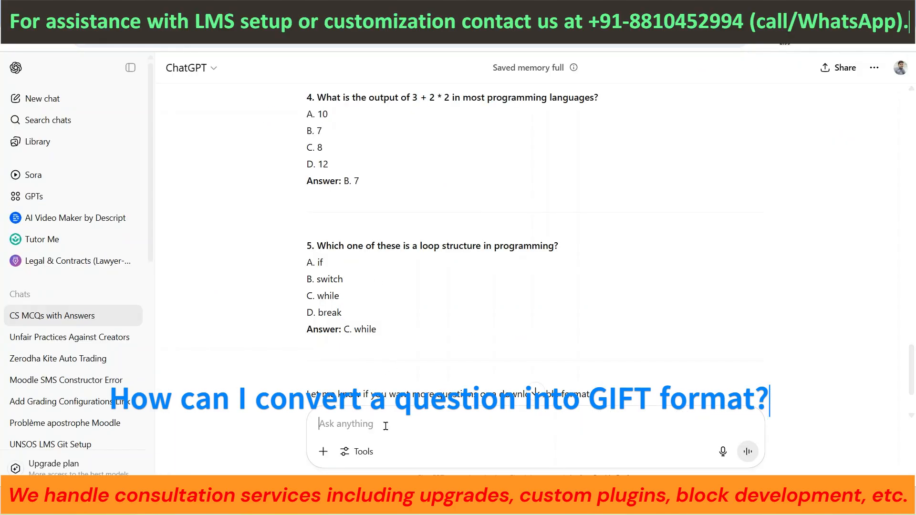
type("Consert")
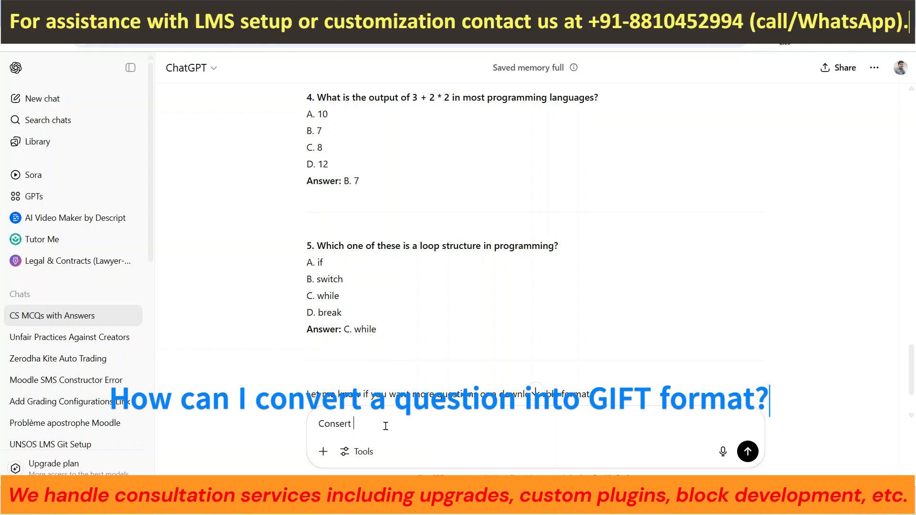
key("BackSpace")
key("BackSpace")
key("BackSpace")
key("BackSpace")
key("BackSpace")
type("vert")
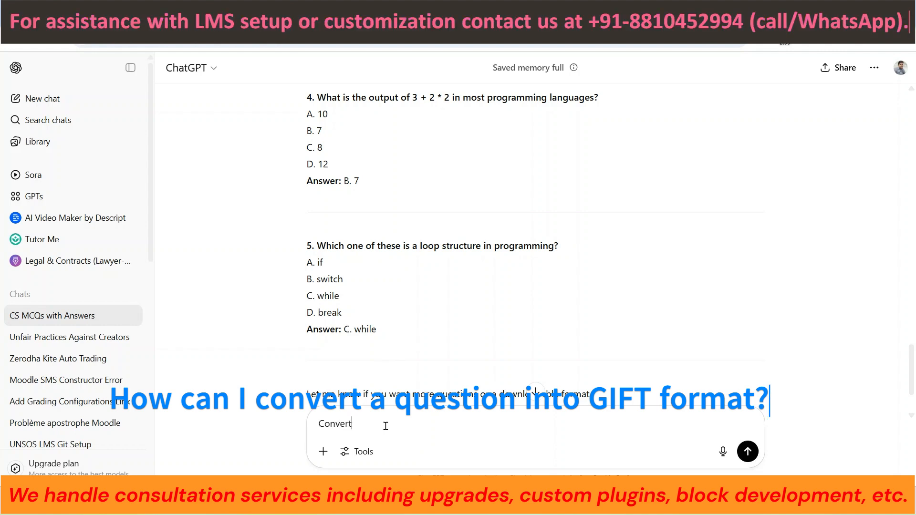
type(" all")
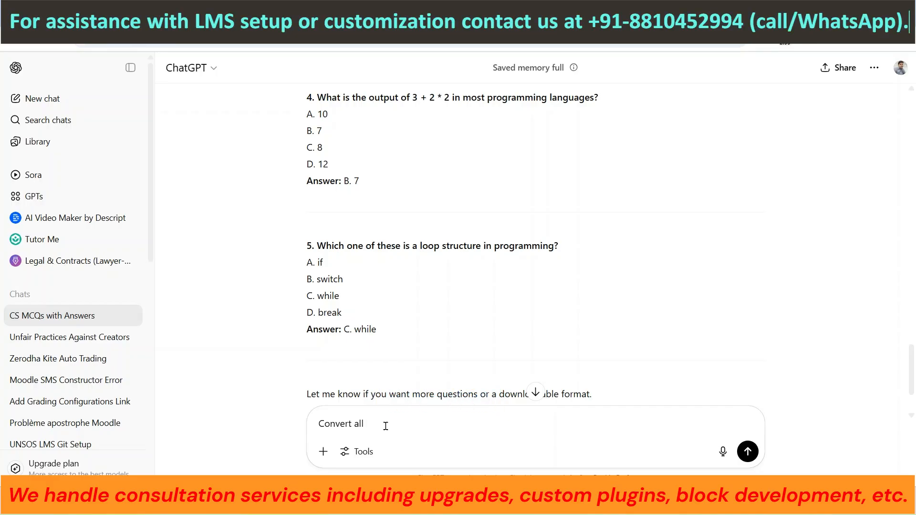
type(" these 5 ")
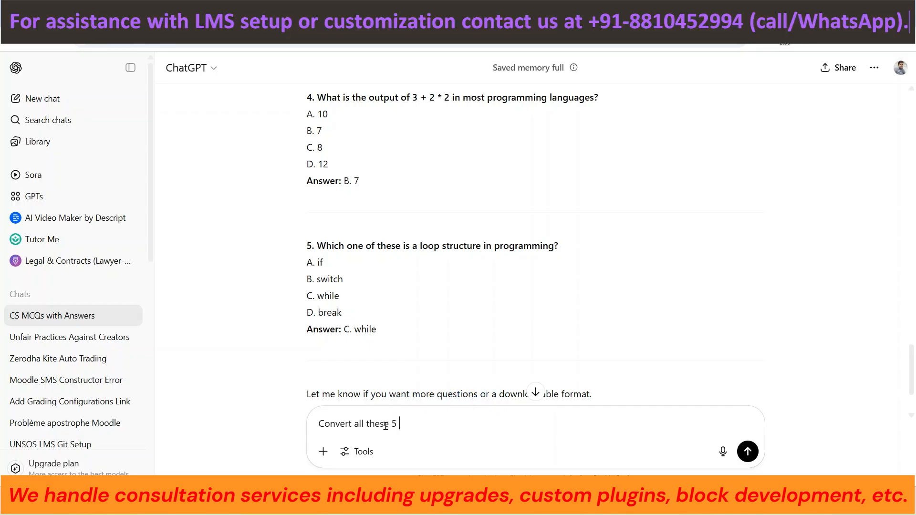
type("questions in")
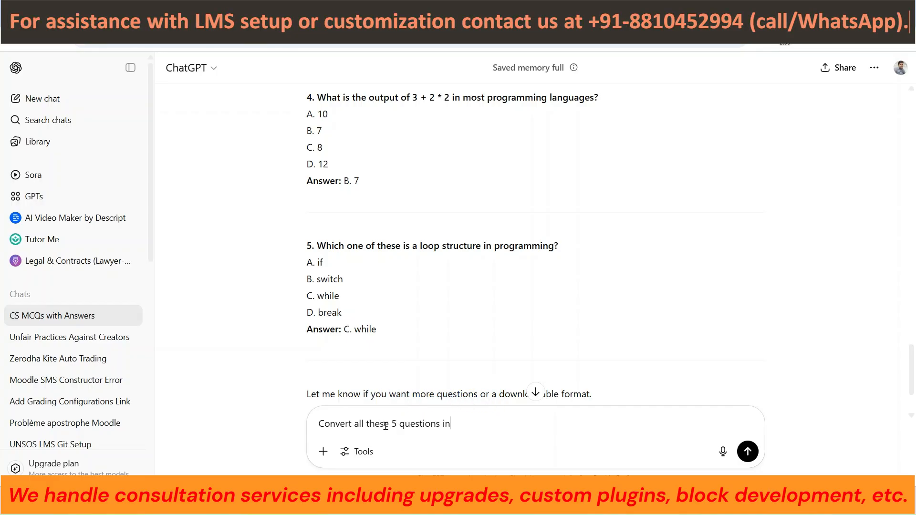
type("to GIF")
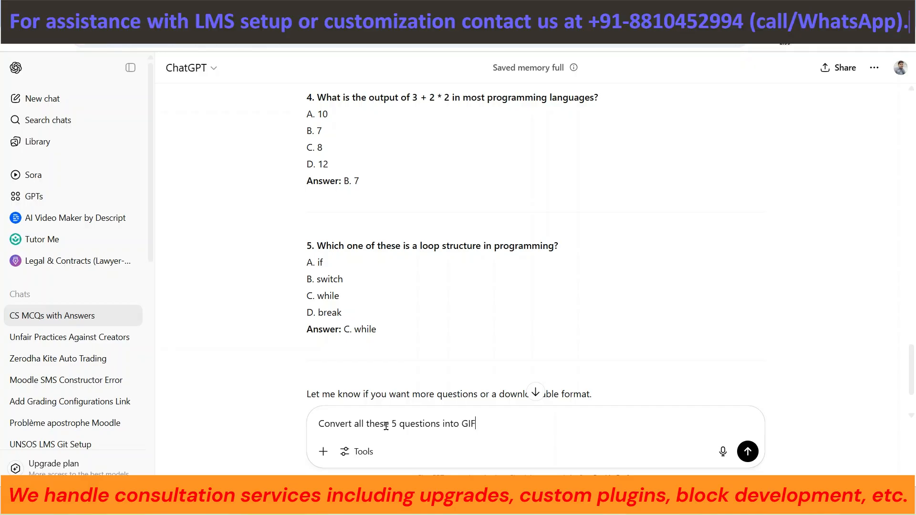
type("T format")
key("Return")
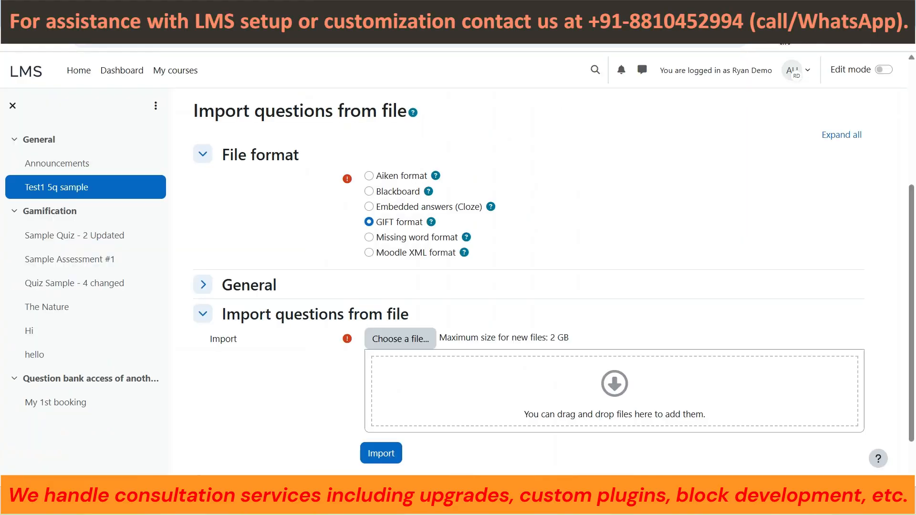
- Recheck the GIFT format choice on the LMS import page, and return to ChatGPT to view the converted questions
left_click(369, 222)
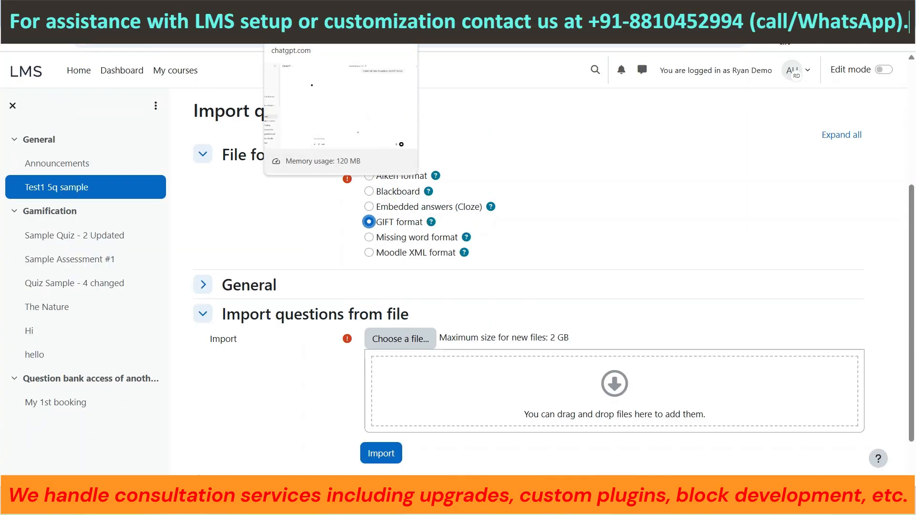
left_click(310, 29)
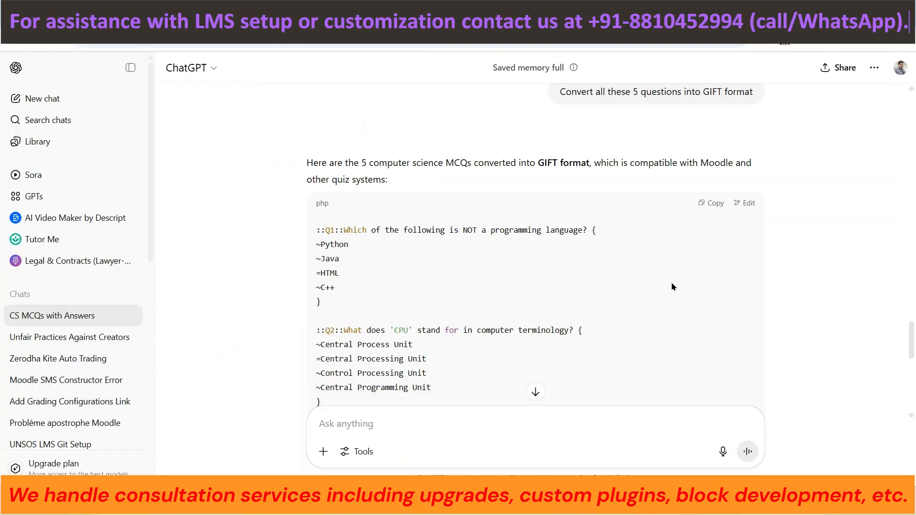
mouse_move(911, 339)
left_mouse_down()
mouse_move(915, 393)
mouse_move(913, 335)
left_mouse_up()
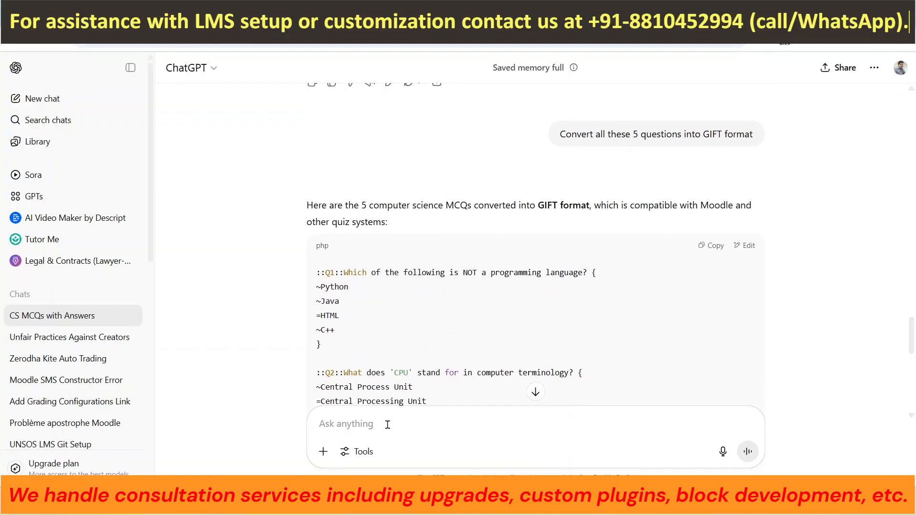
- Ask ChatGPT for a file version with the message "give me downable gift file"
type("give")
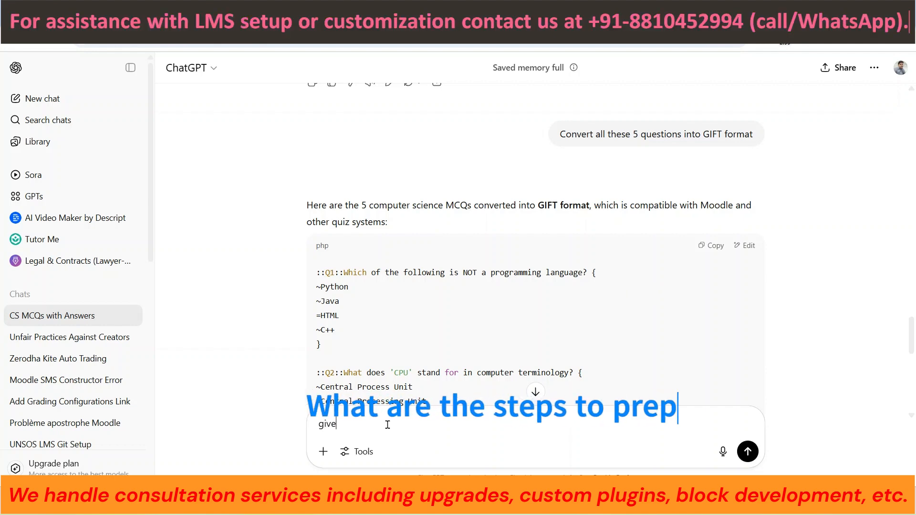
type(" me down")
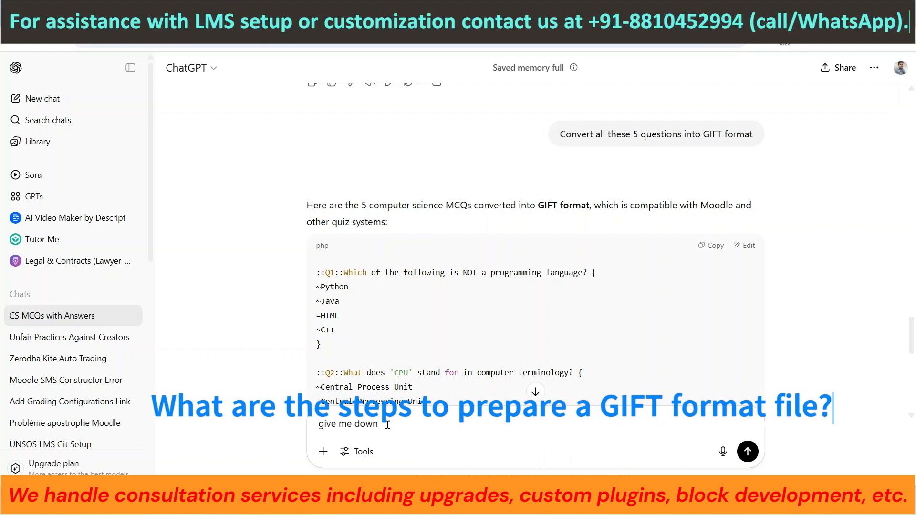
type("adle git")
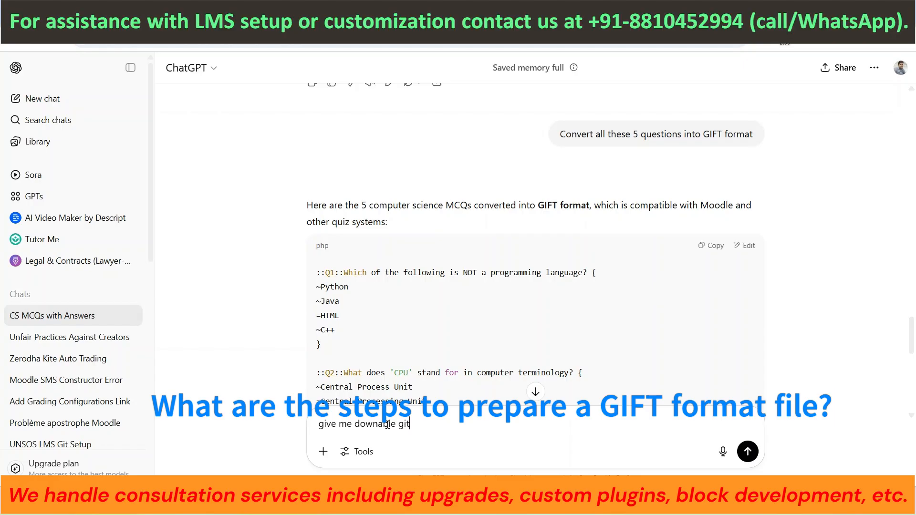
key("BackSpace")
type("ft file")
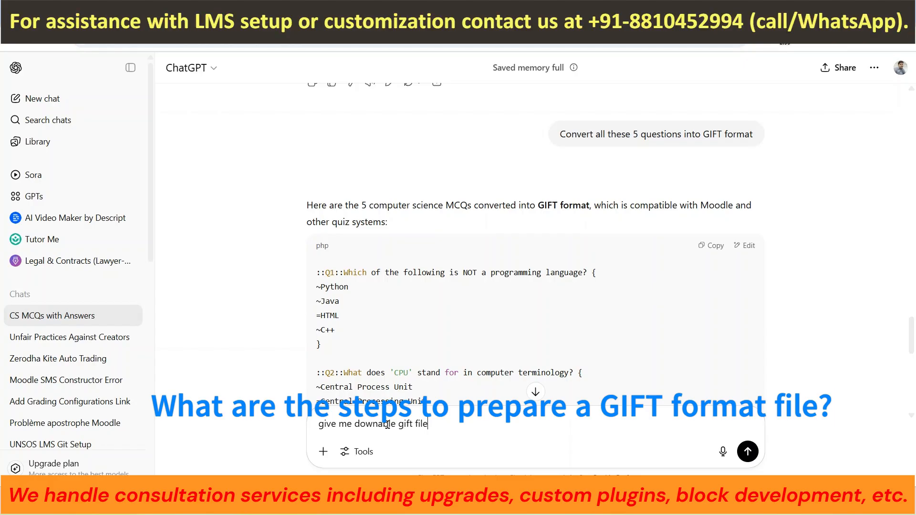
key("Return")
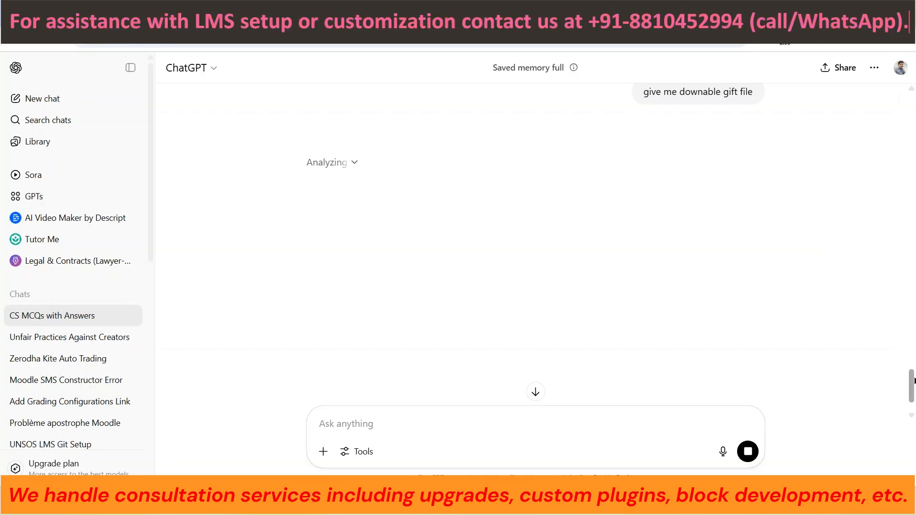
- Copy the block of converted GIFT questions from ChatGPT's earlier answer
scroll(912, 380, "up", 10)
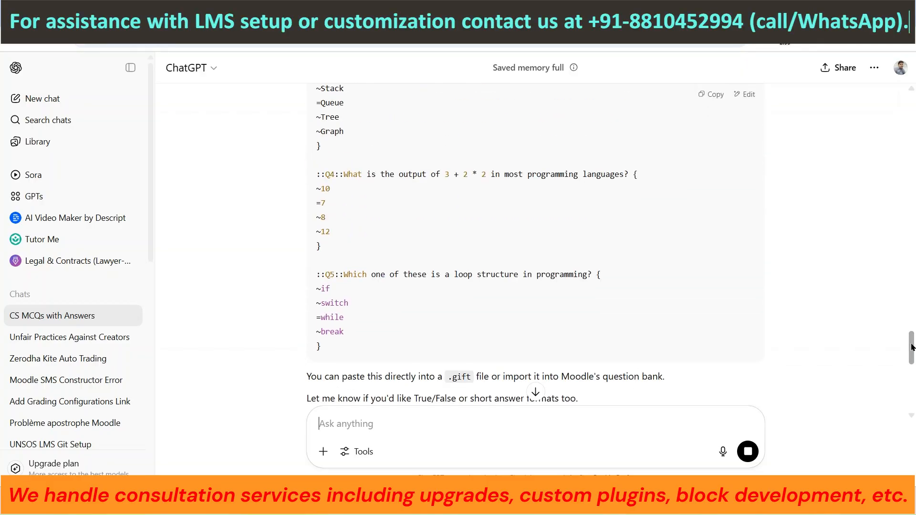
scroll(702, 321, "down", 2)
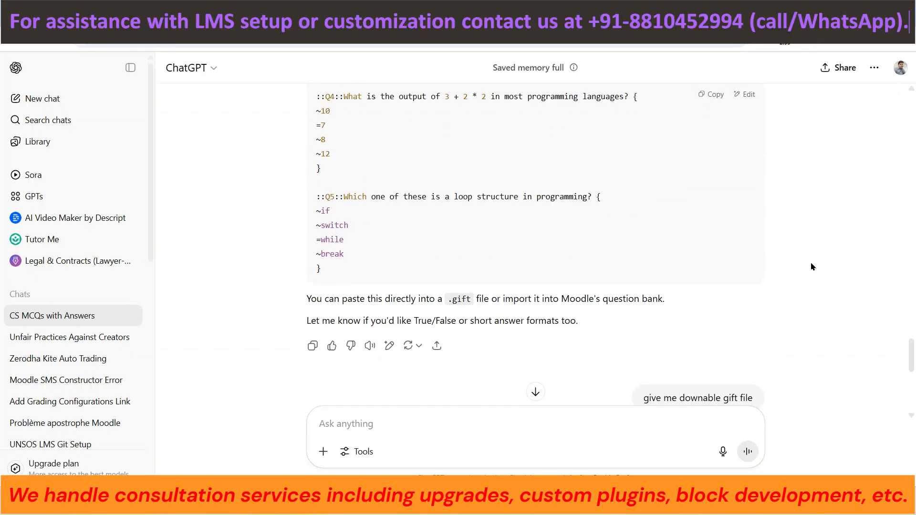
left_click(712, 94)
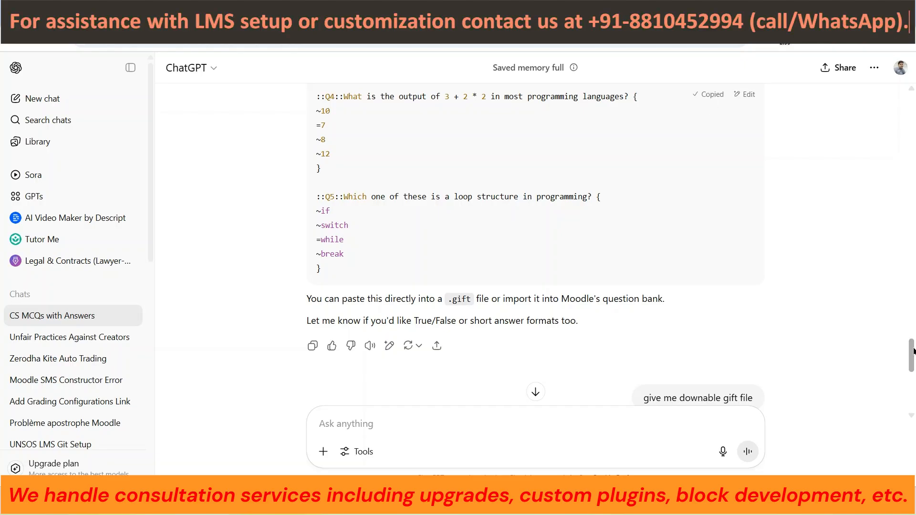
- Download the generated computer_science_mcqs.gift file from ChatGPT's latest reply
scroll(912, 363, "down", 4)
scroll(912, 370, "down", 2)
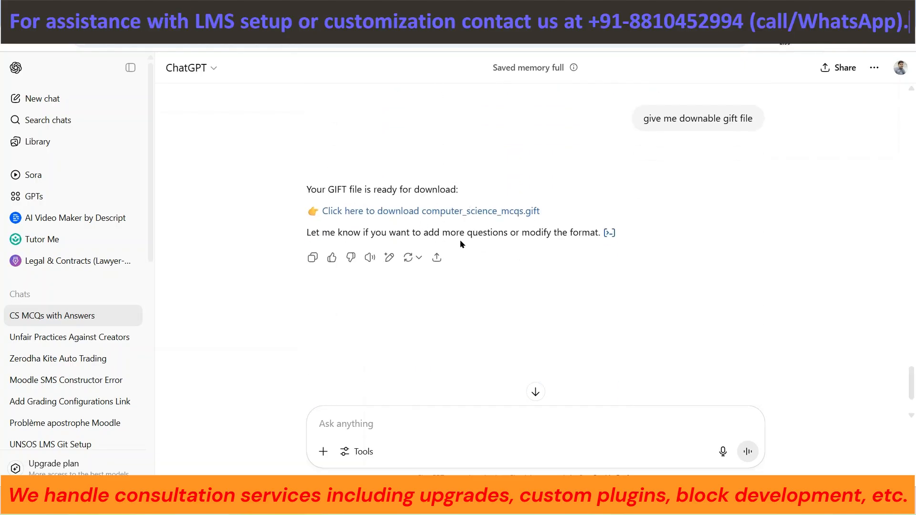
left_click(474, 213)
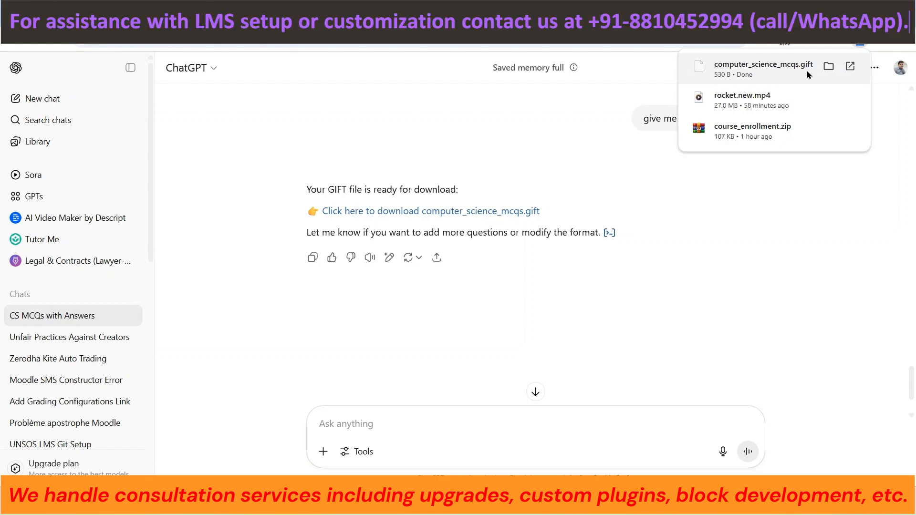
- Switch to the LMS import page, add the downloaded computer_science_mcqs.gift as the import file and import its questions
left_click(346, 9)
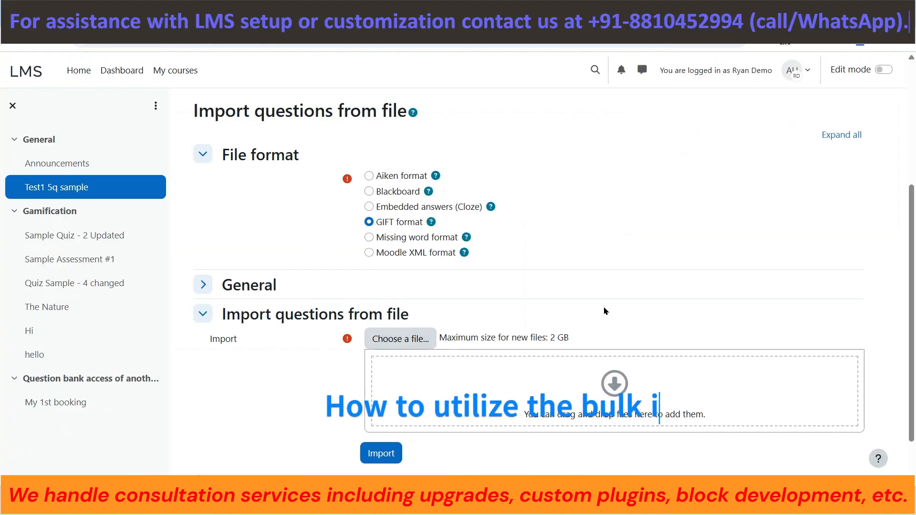
left_click(859, 37)
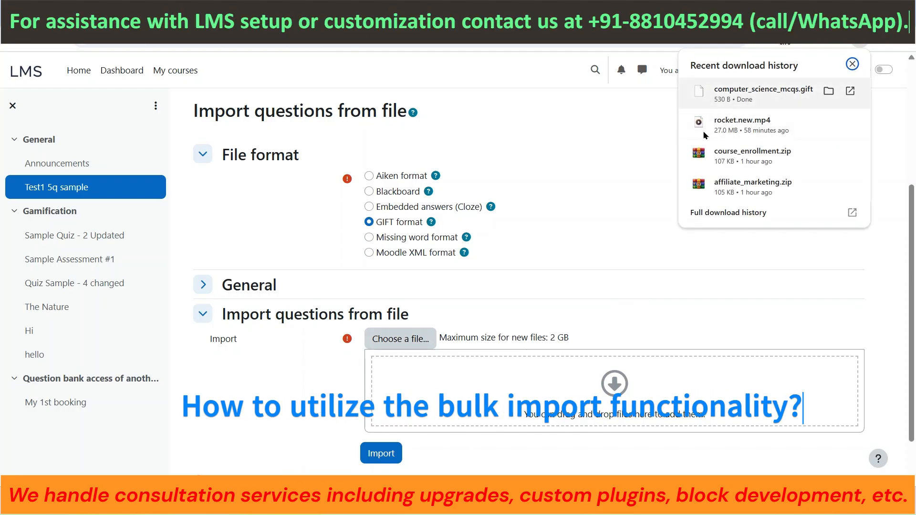
left_click_drag(763, 93, 470, 392)
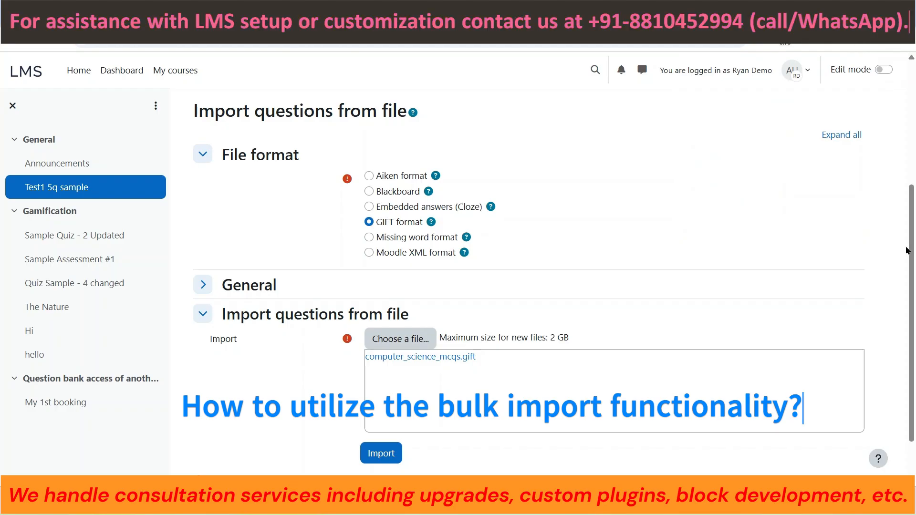
scroll(904, 336, "down", 2)
left_click(381, 396)
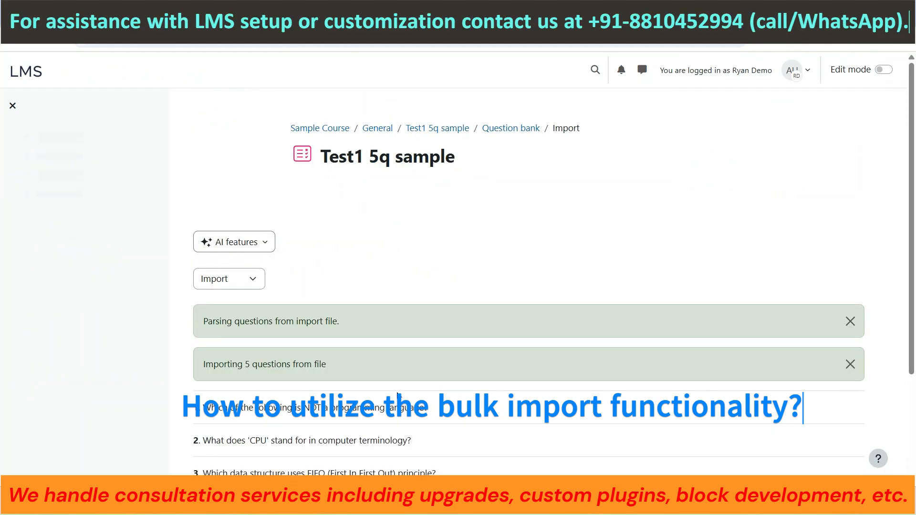
- Review the import results, continue to the question bank and look through the imported questions
scroll(826, 239, "down", 2)
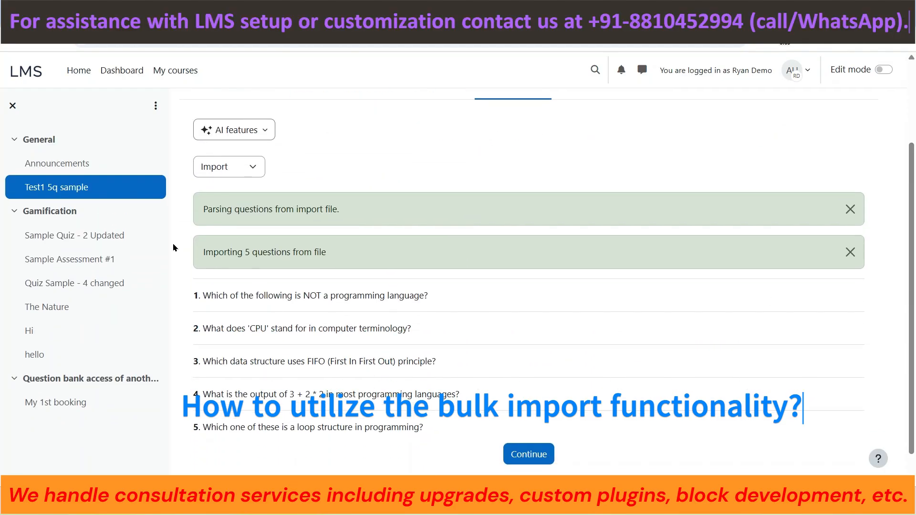
left_click_drag(198, 214, 340, 211)
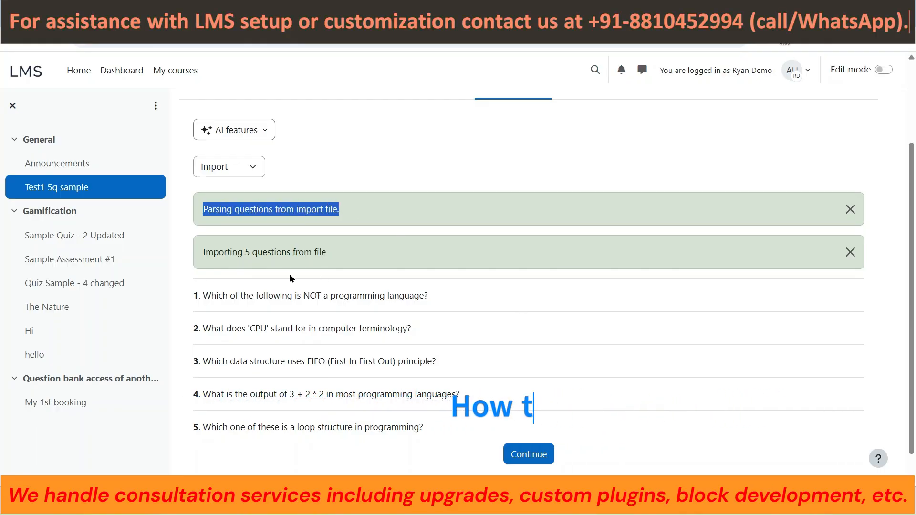
left_click(548, 462)
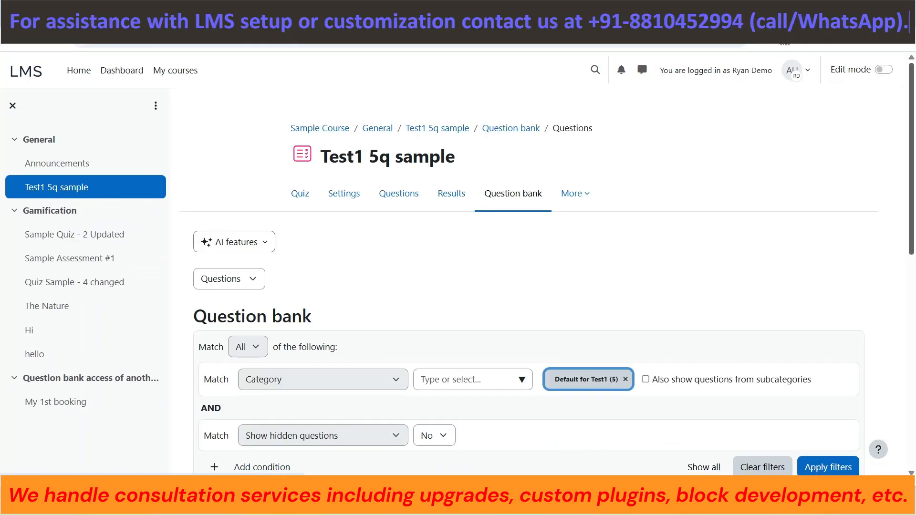
left_click_drag(910, 230, 900, 436)
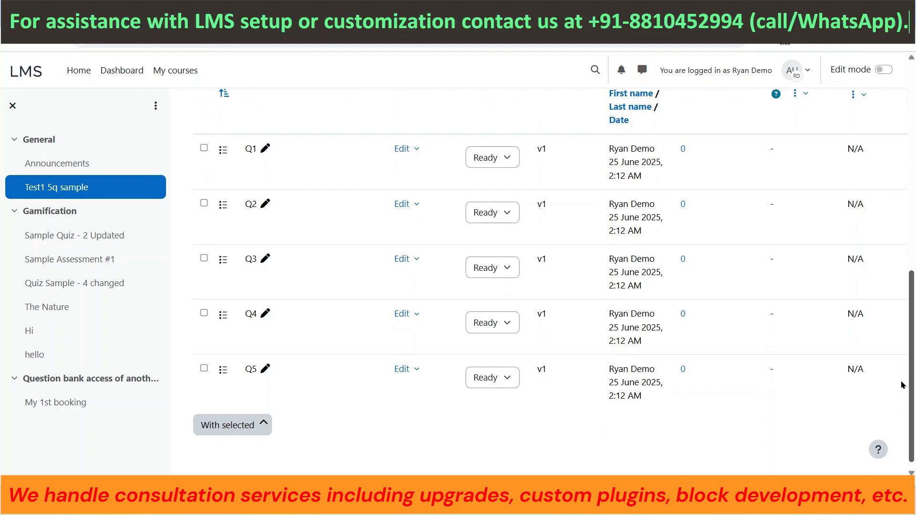
left_click_drag(910, 367, 910, 43)
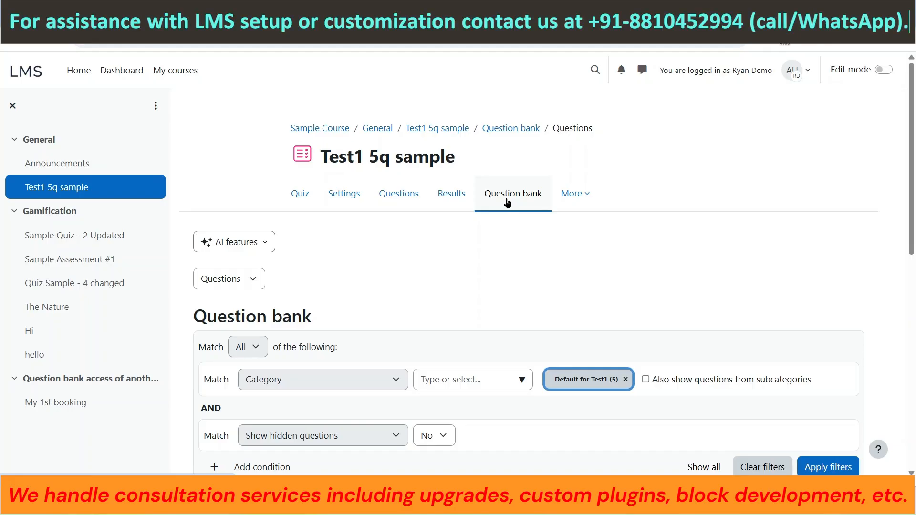
- Open the Questions page of the Test1 5q sample quiz
left_click(406, 205)
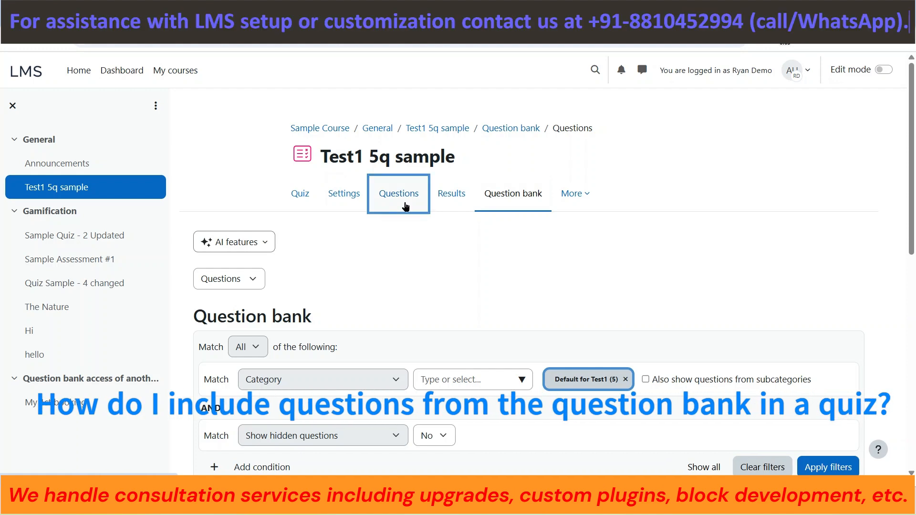